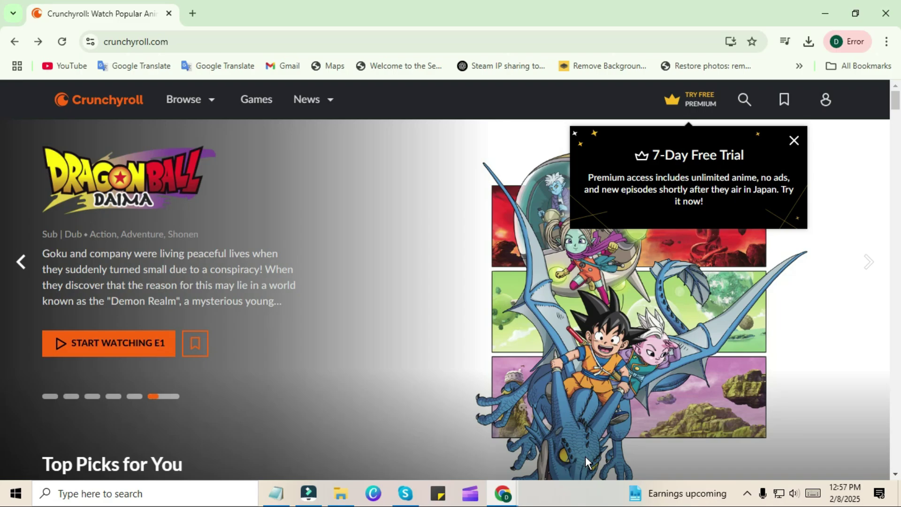
Step: Open the free premium plans page and show the Fan and Mega Fan cards full screen
{"action": "left_click", "coordinate": [707, 101]}
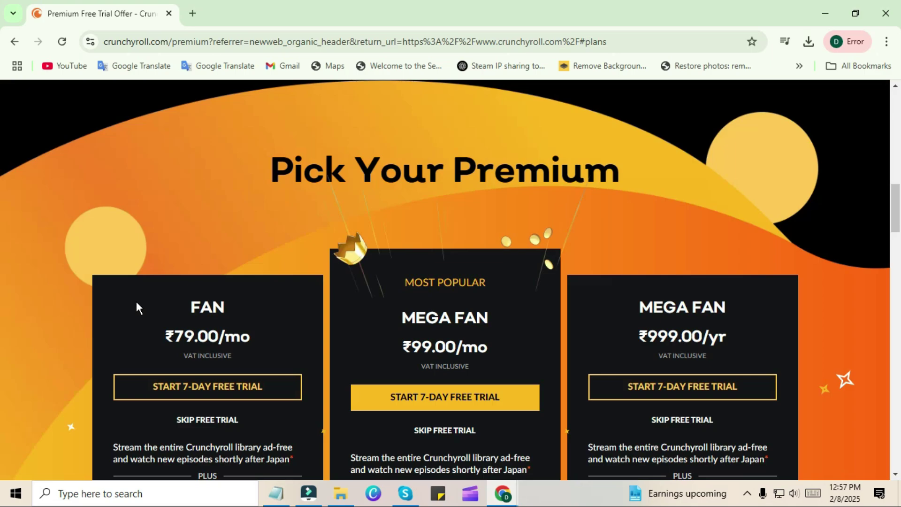
{"action": "scroll", "coordinate": [67, 254], "scroll_direction": "down", "scroll_amount": 1}
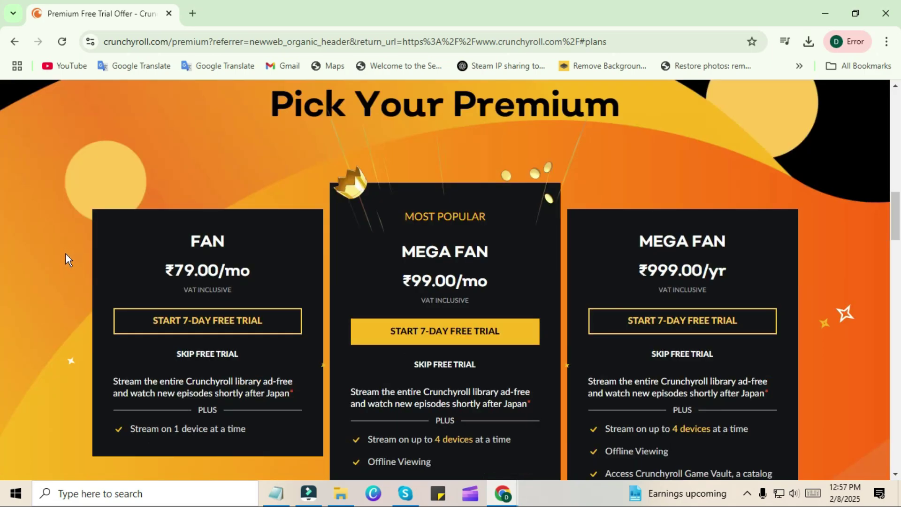
{"action": "key", "text": "F11"}
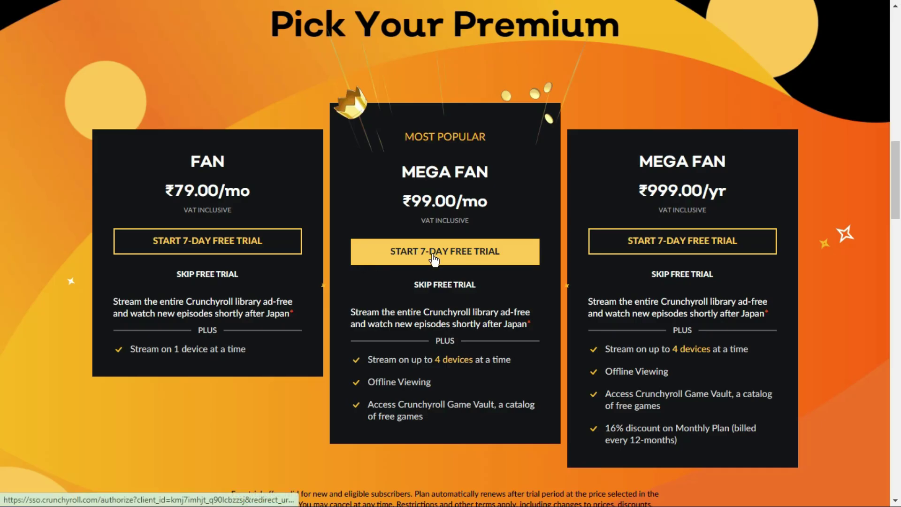
Step: Start the monthly Mega Fan 7-day free trial, then log in with an existing account instead
{"action": "left_click", "coordinate": [434, 255]}
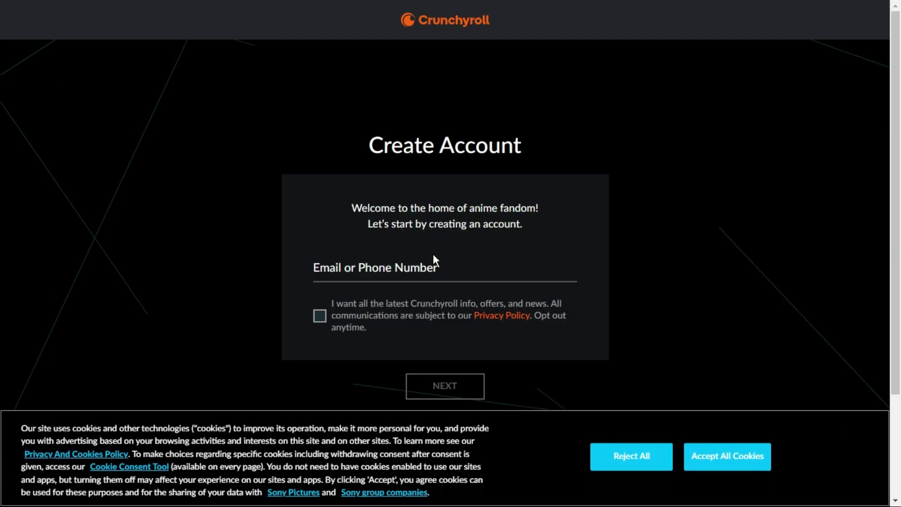
{"action": "left_click", "coordinate": [504, 445]}
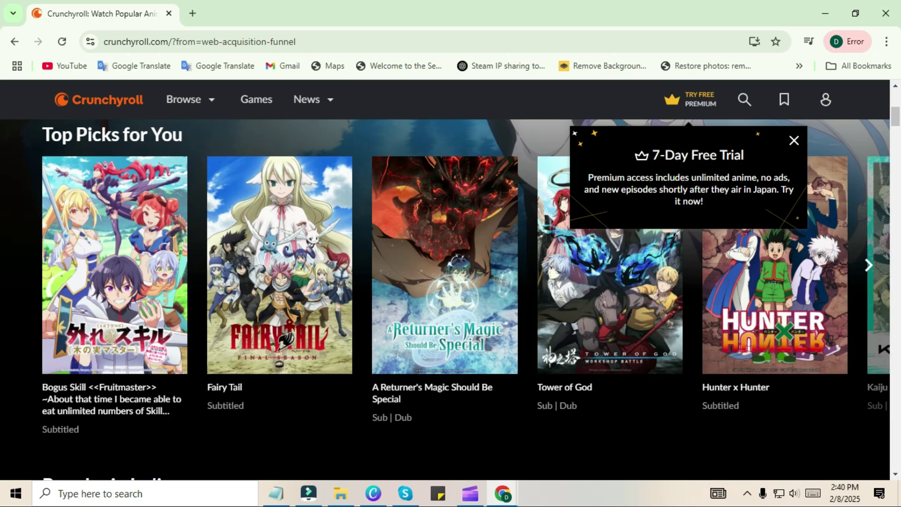
{"action": "scroll", "coordinate": [450, 296], "scroll_direction": "down", "scroll_amount": 2}
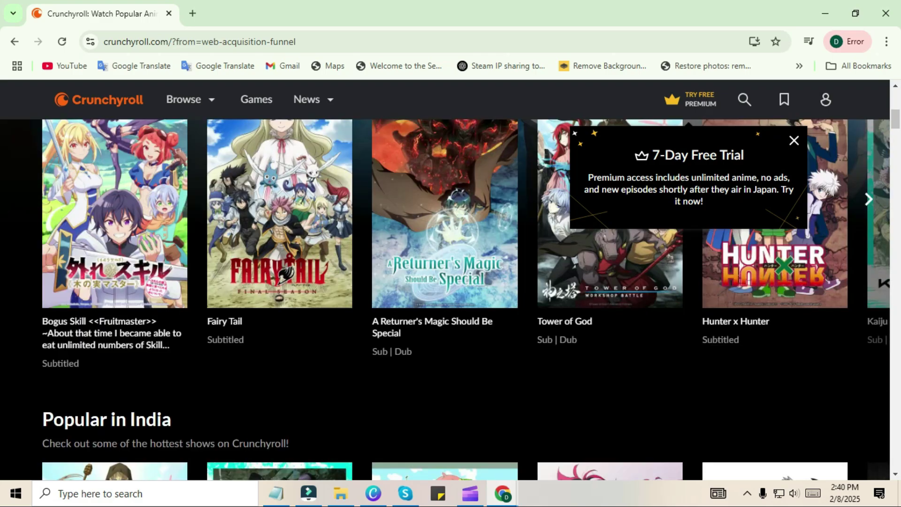
{"action": "scroll", "coordinate": [451, 296], "scroll_direction": "down", "scroll_amount": 1}
{"action": "scroll", "coordinate": [450, 296], "scroll_direction": "down", "scroll_amount": 2}
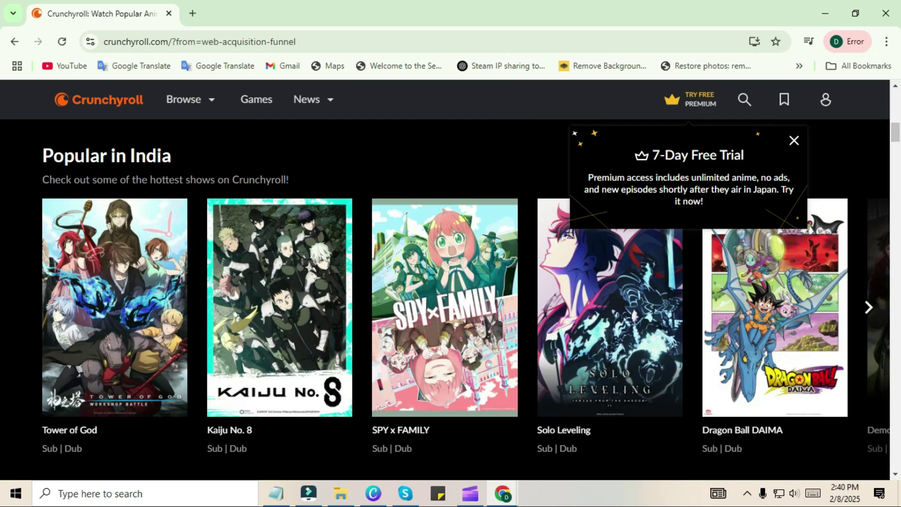